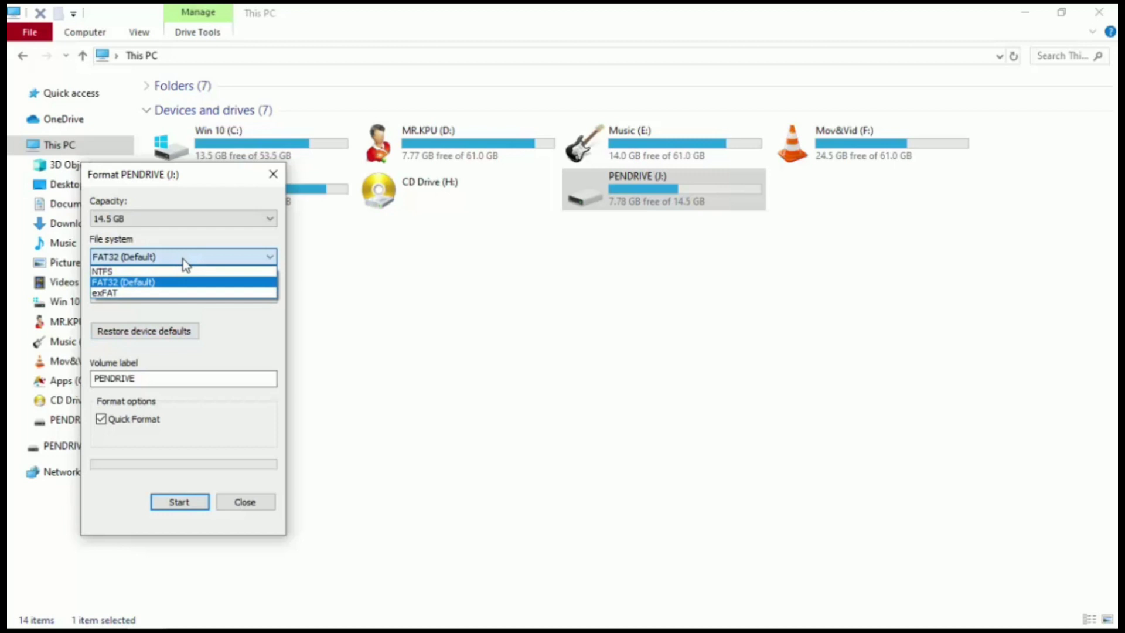
Step: Quick-format the PENDRIVE (J:) drive with the NTFS file system, accepting the data erasure, and close the format dialog
{"action": "left_click", "coordinate": [166, 272]}
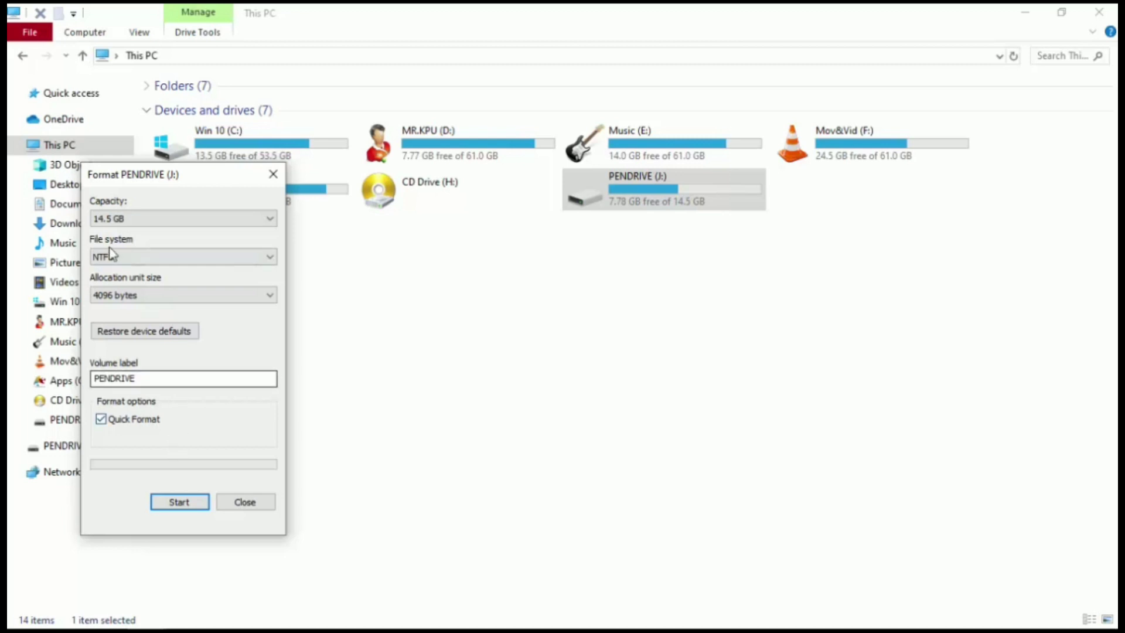
{"action": "left_click", "coordinate": [177, 503]}
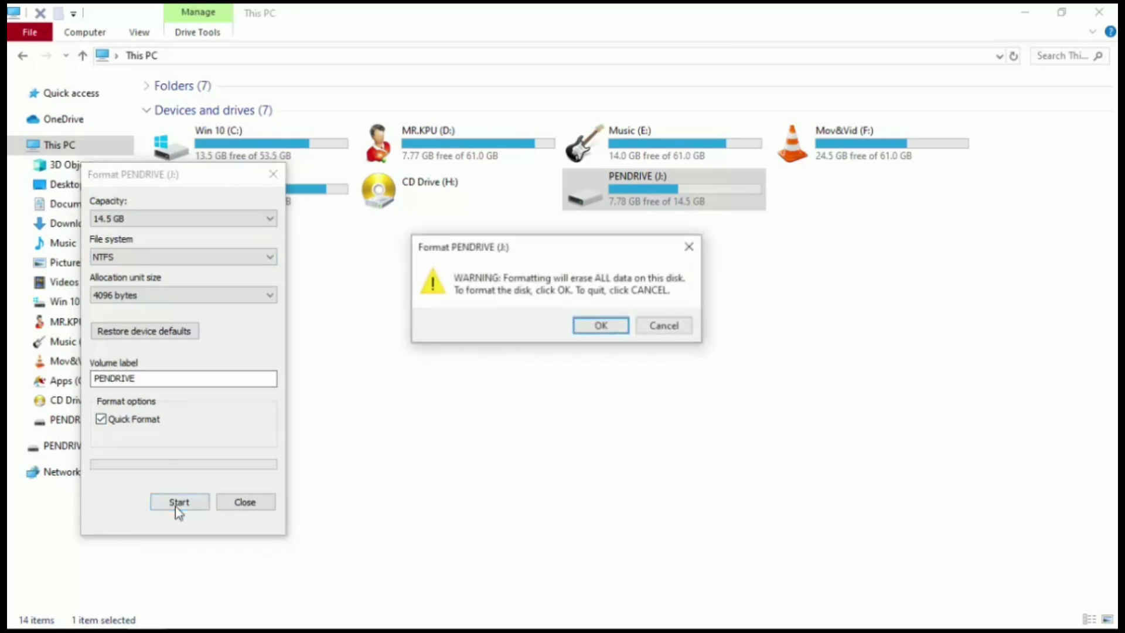
{"action": "left_click", "coordinate": [601, 329]}
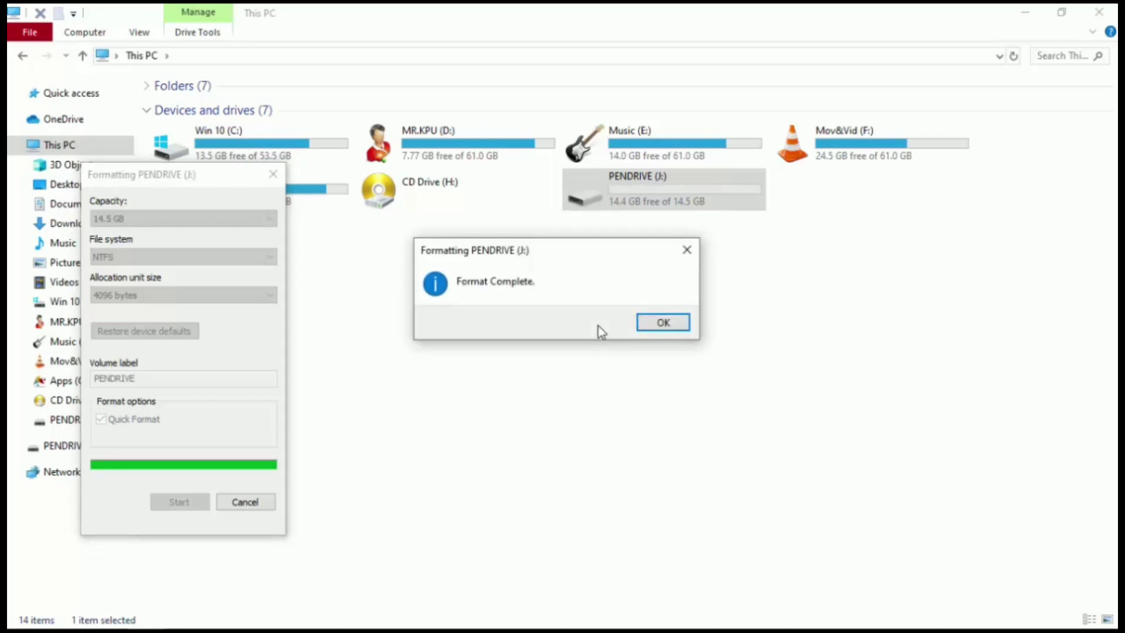
{"action": "left_click", "coordinate": [656, 321]}
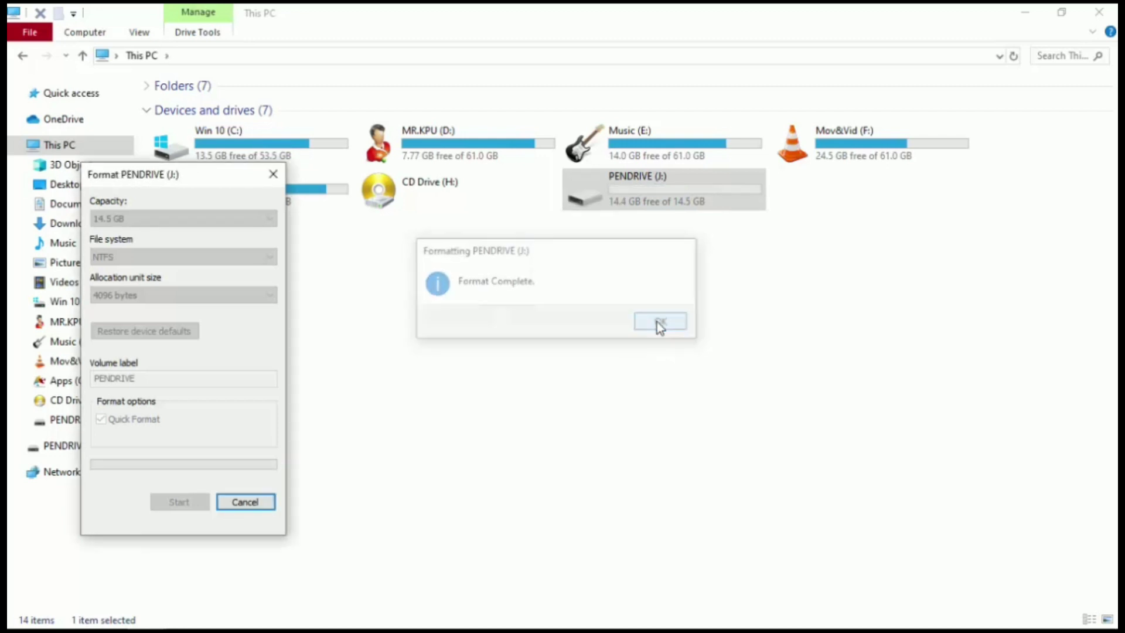
{"action": "left_click", "coordinate": [251, 507]}
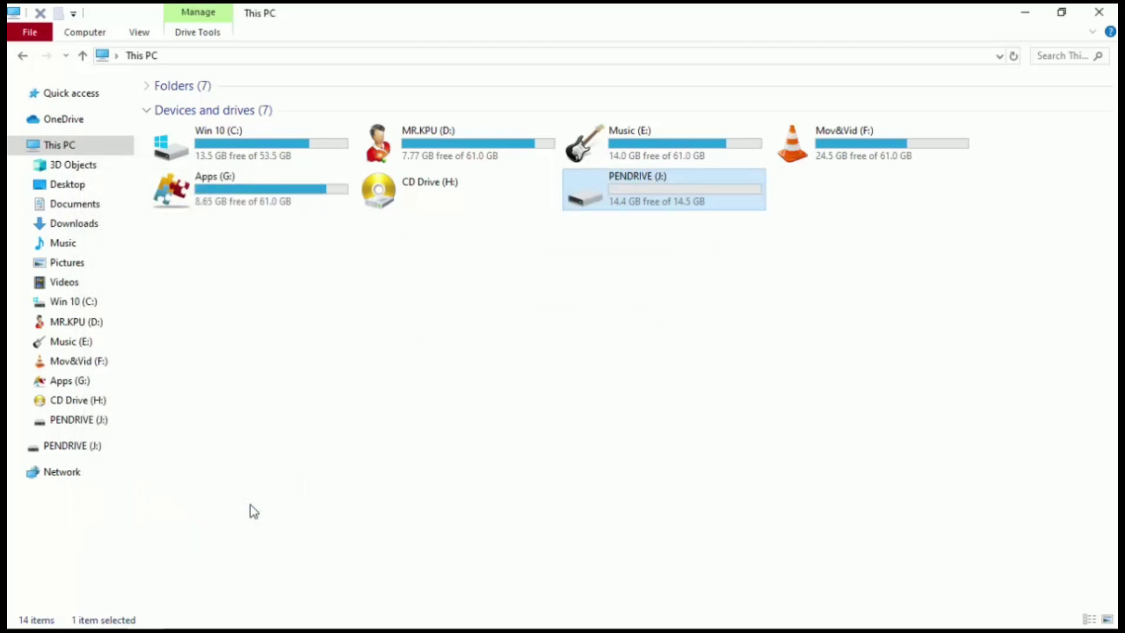
Step: Switch to the open OS folder window, show its contents as large icons and select the Windows 7 Proffessional image
{"action": "mouse_move", "coordinate": [258, 629]}
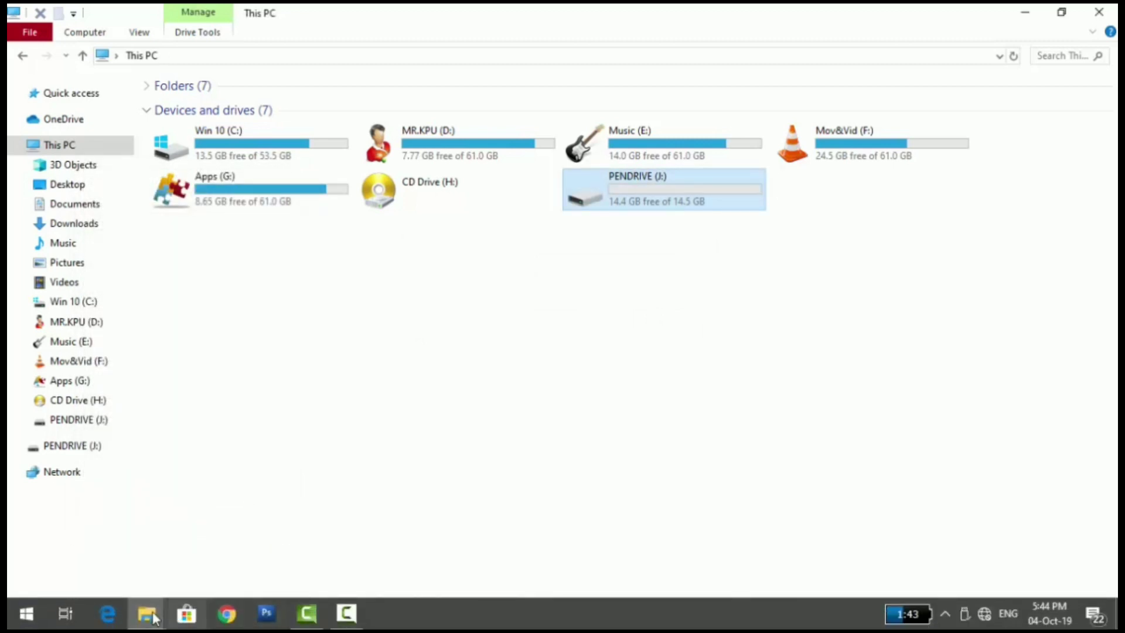
{"action": "mouse_move", "coordinate": [153, 618]}
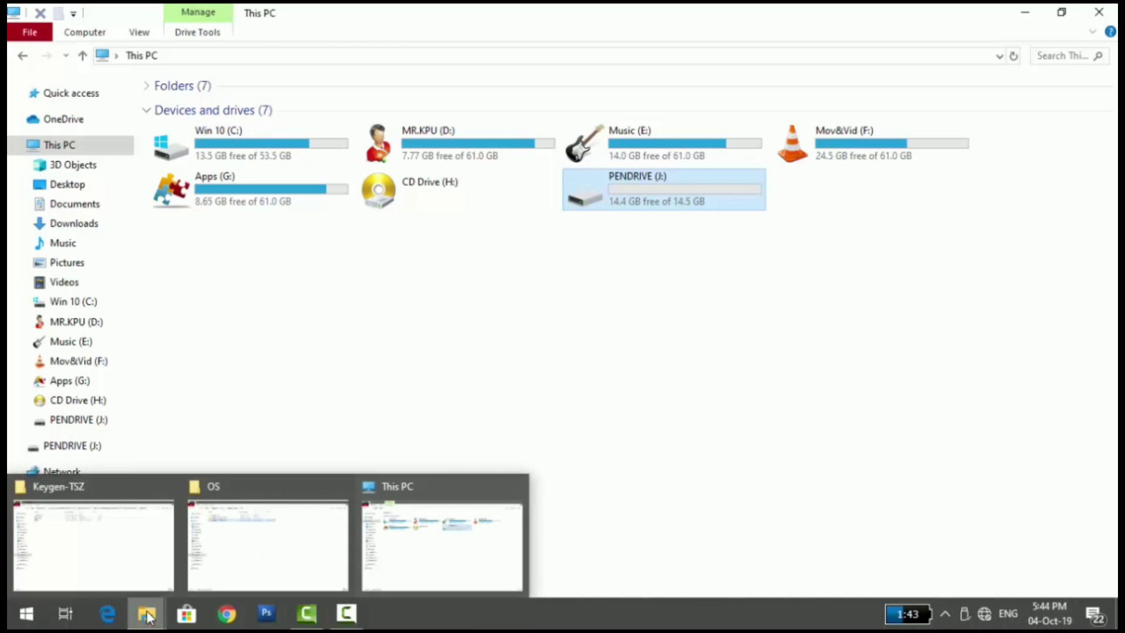
{"action": "left_click", "coordinate": [277, 557]}
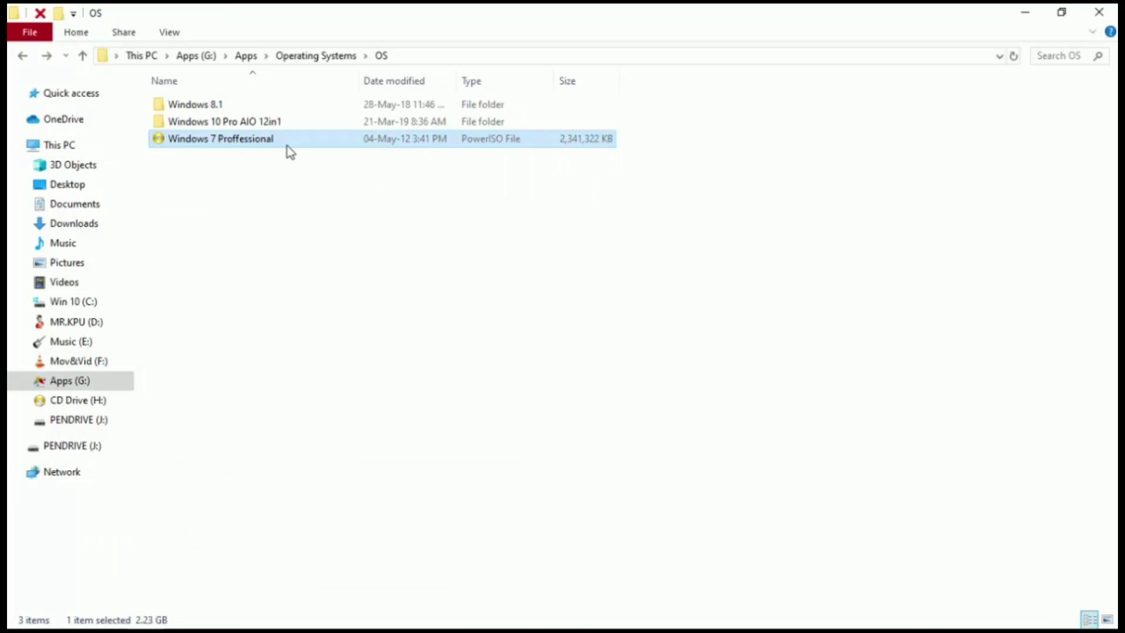
{"action": "left_click", "coordinate": [1107, 620]}
{"action": "left_click", "coordinate": [557, 233]}
{"action": "left_click", "coordinate": [358, 147]}
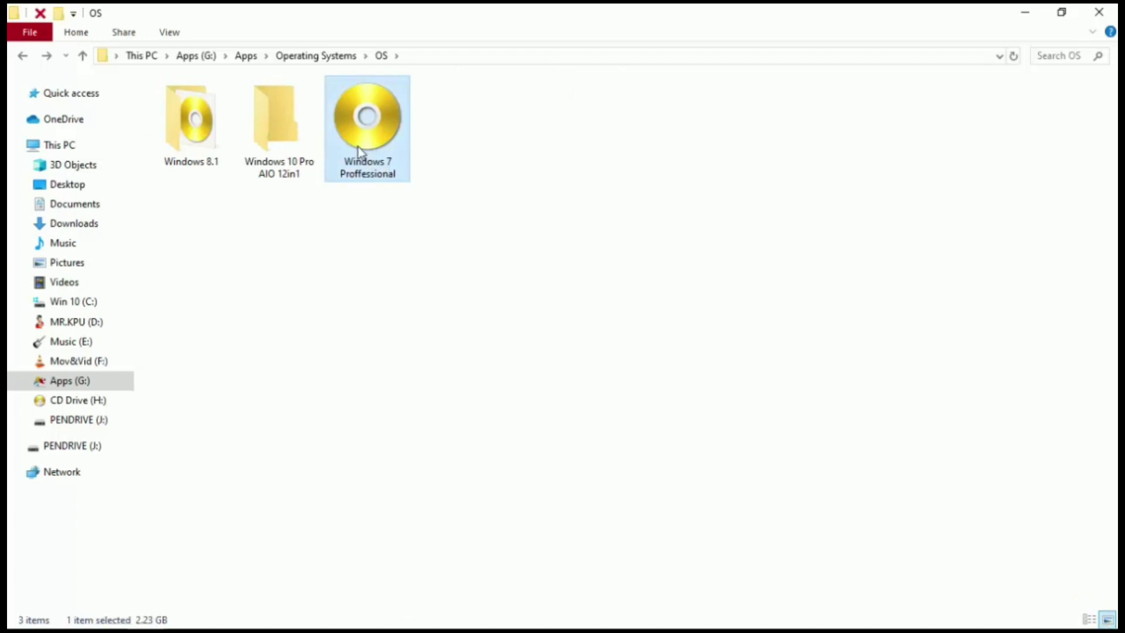
Step: Open the Windows 7 Proffessional disc image in PowerISO and move its window toward the middle of the screen
{"action": "right_click", "coordinate": [358, 147]}
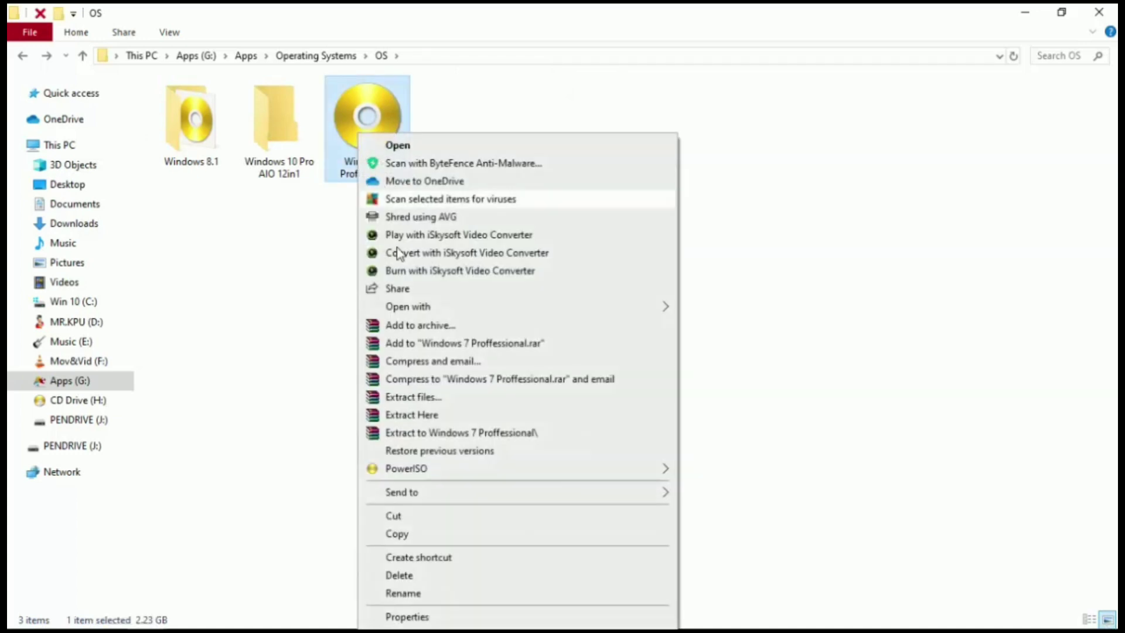
{"action": "mouse_move", "coordinate": [453, 469]}
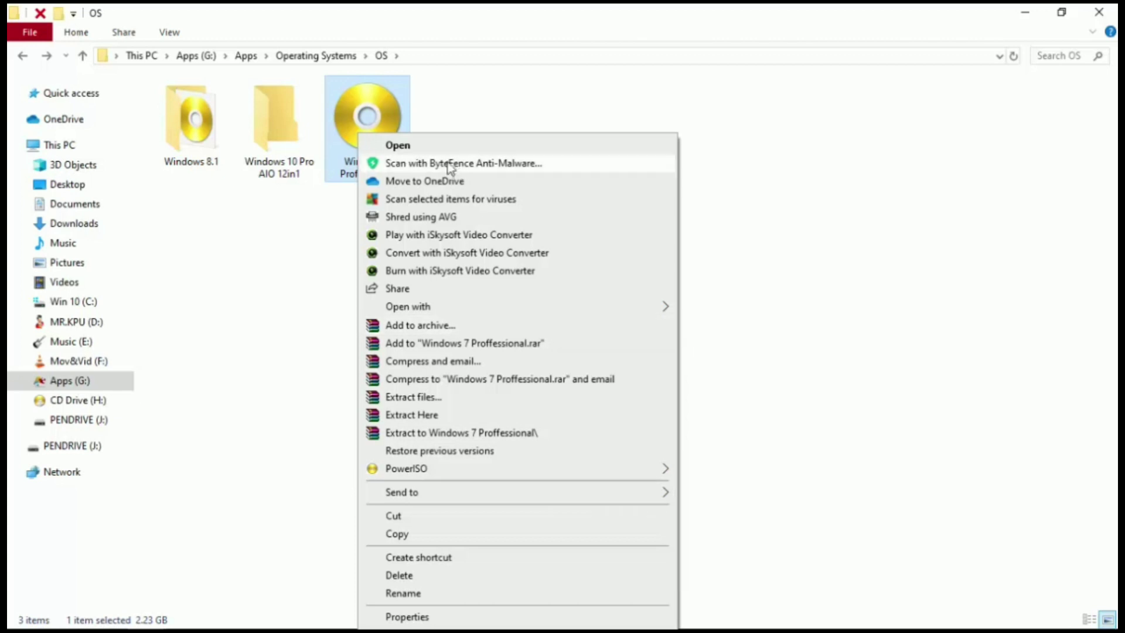
{"action": "left_click", "coordinate": [437, 147]}
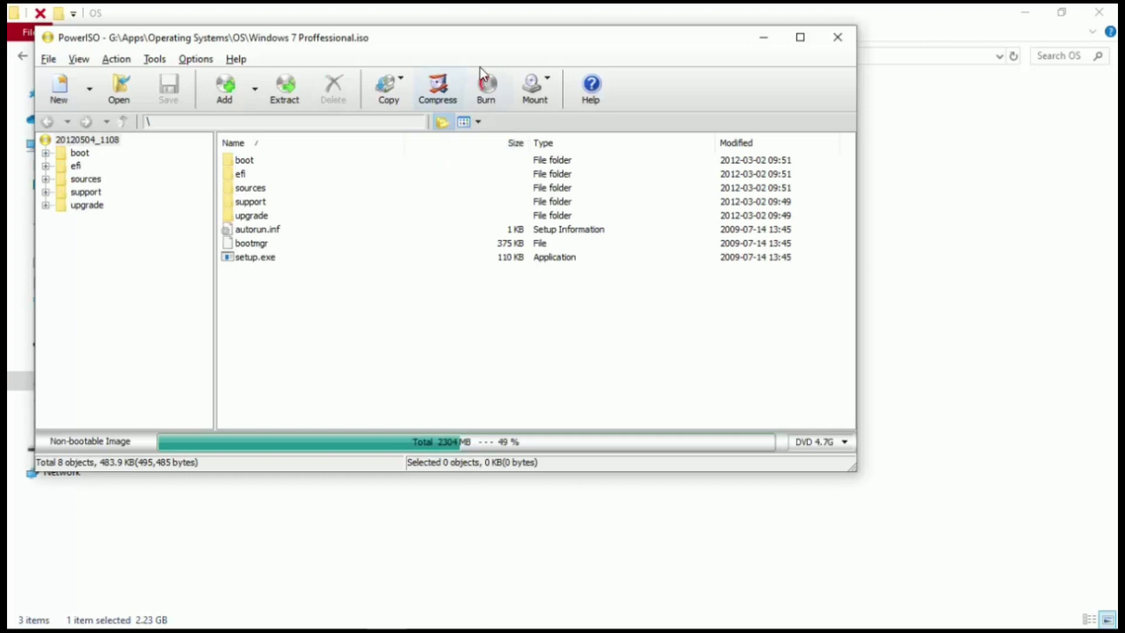
{"action": "left_click_drag", "start_coordinate": [479, 44], "coordinate": [608, 83]}
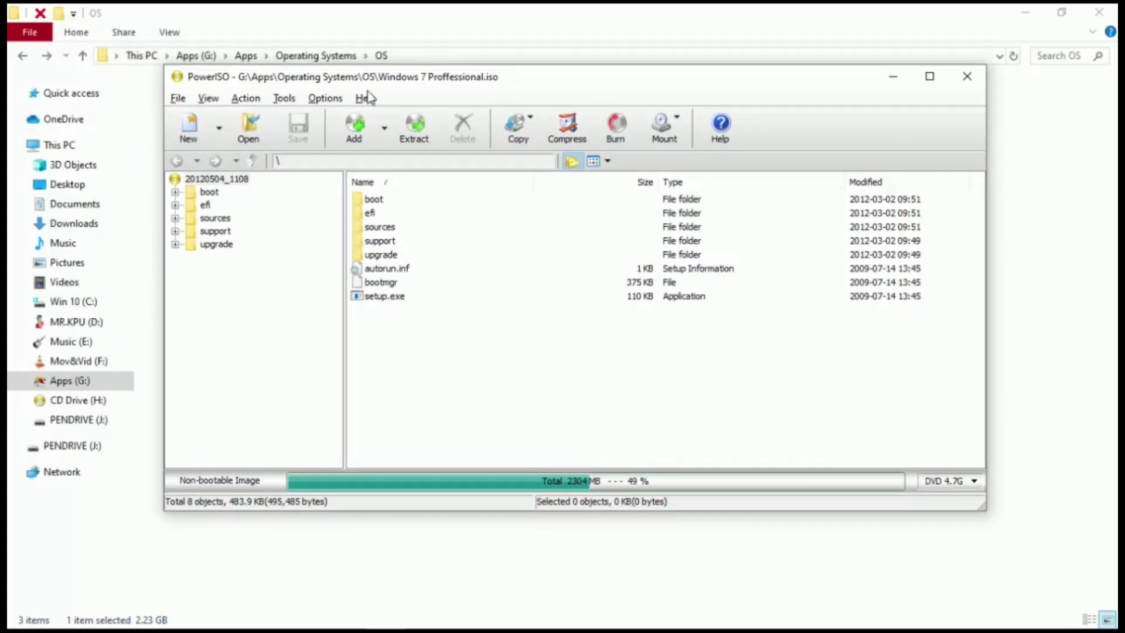
Step: Launch the Create Bootable USB Drive function, allowing PowerISO to restart as administrator, and bring its window forward
{"action": "left_click", "coordinate": [277, 99]}
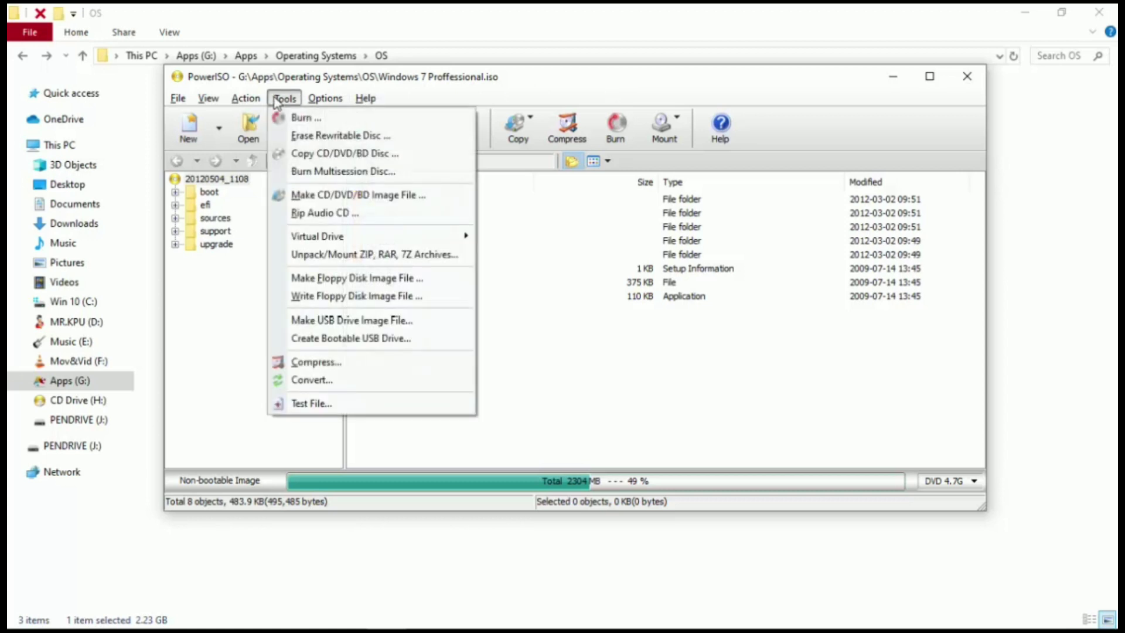
{"action": "left_click", "coordinate": [283, 101]}
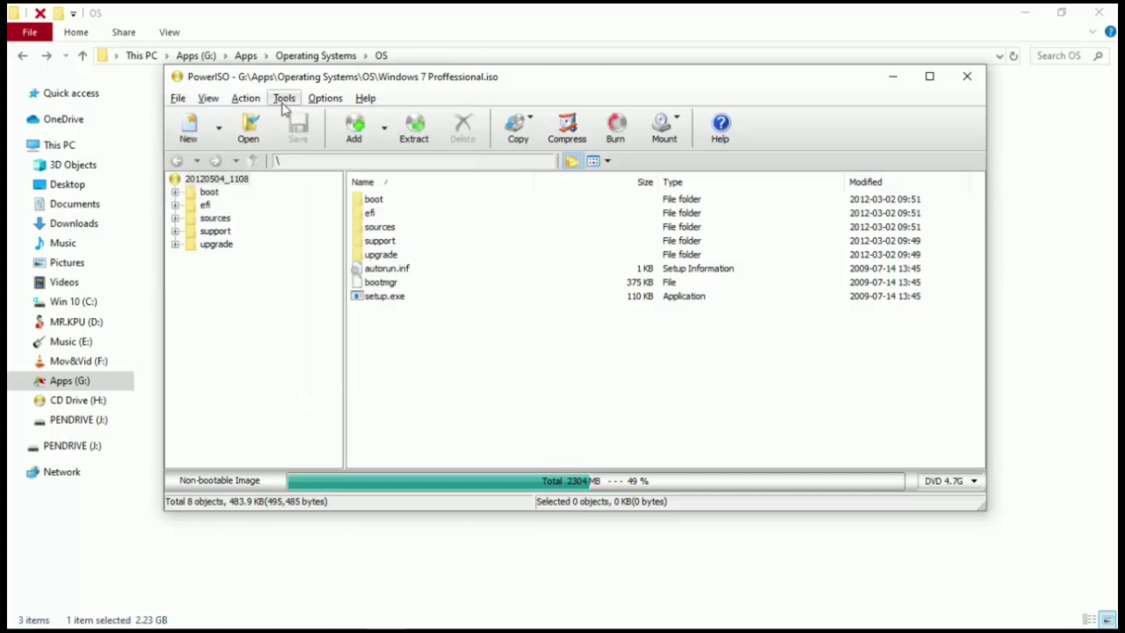
{"action": "left_click", "coordinate": [284, 100]}
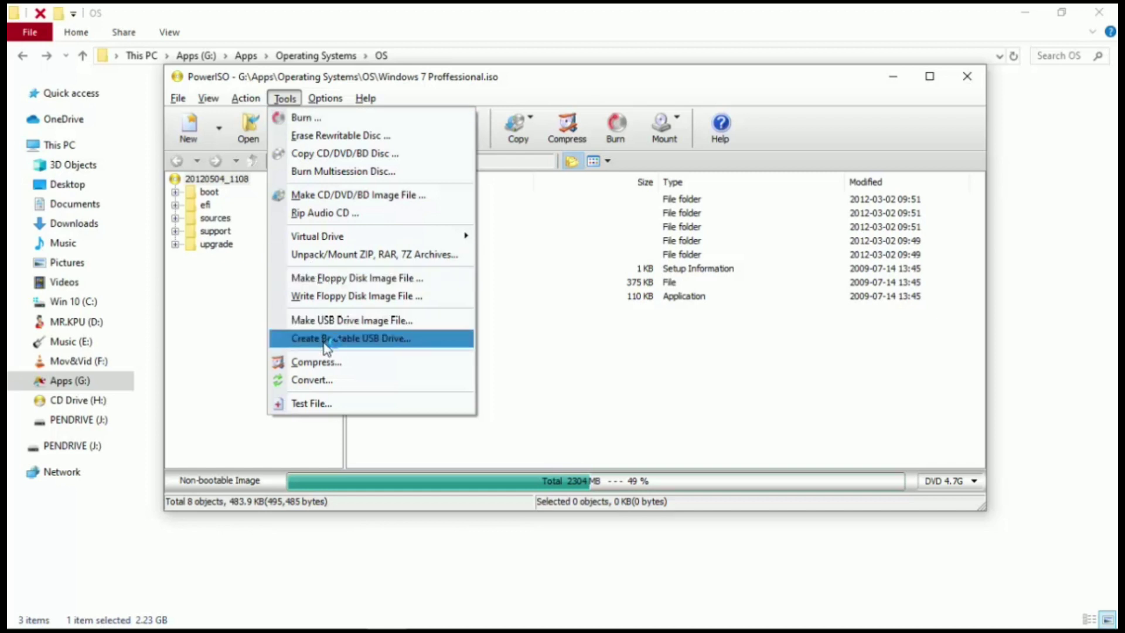
{"action": "left_click", "coordinate": [354, 340]}
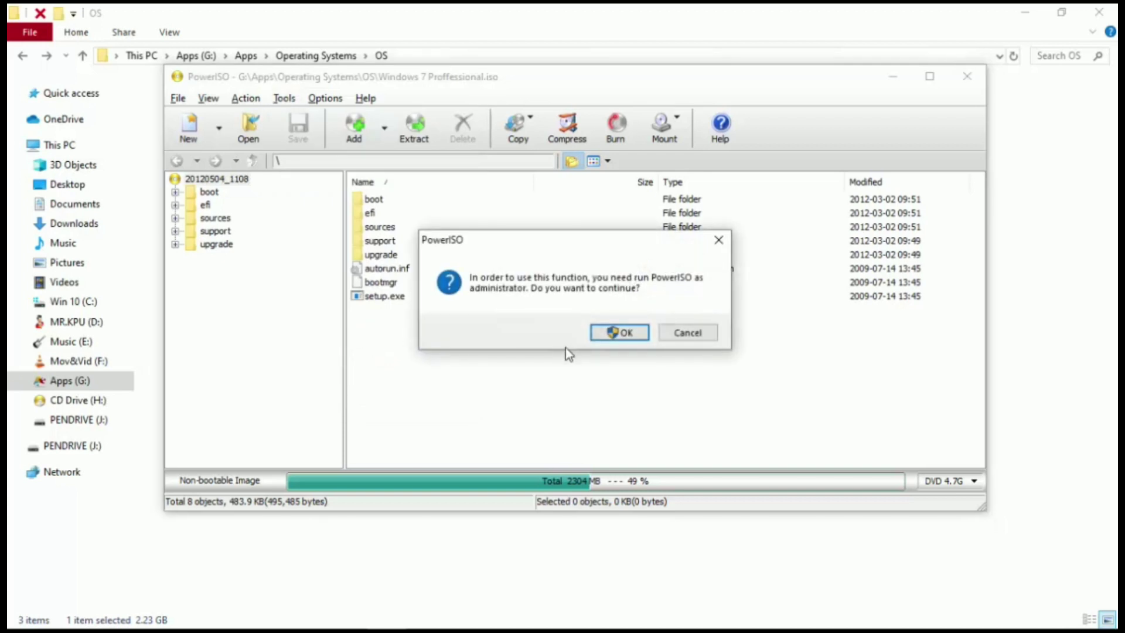
{"action": "left_click", "coordinate": [619, 334]}
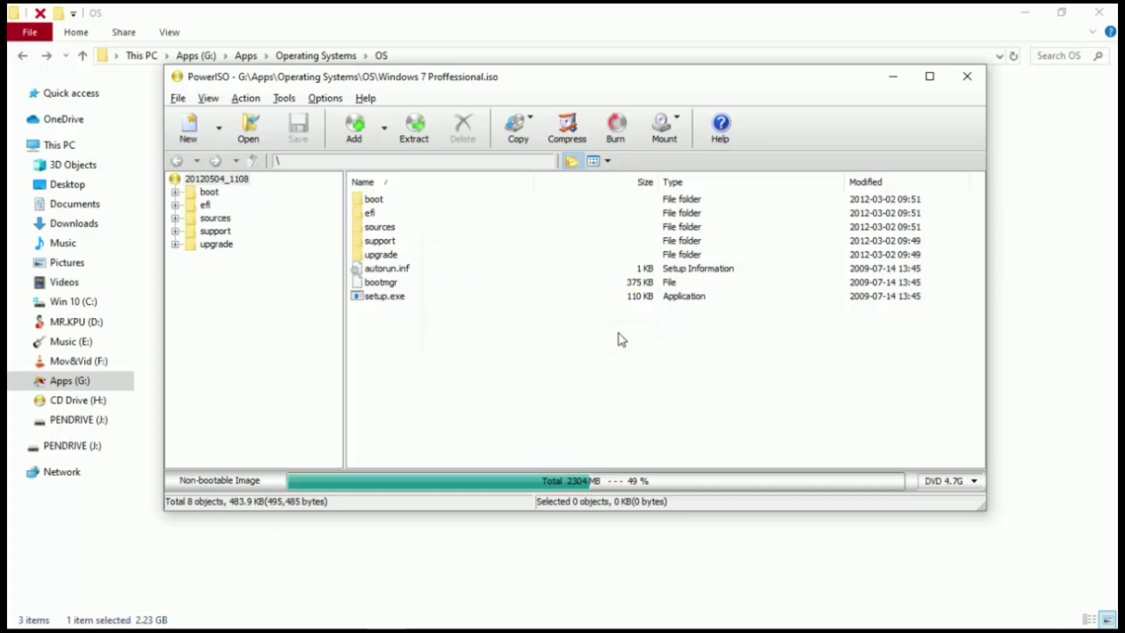
{"action": "key", "text": "alt+F4"}
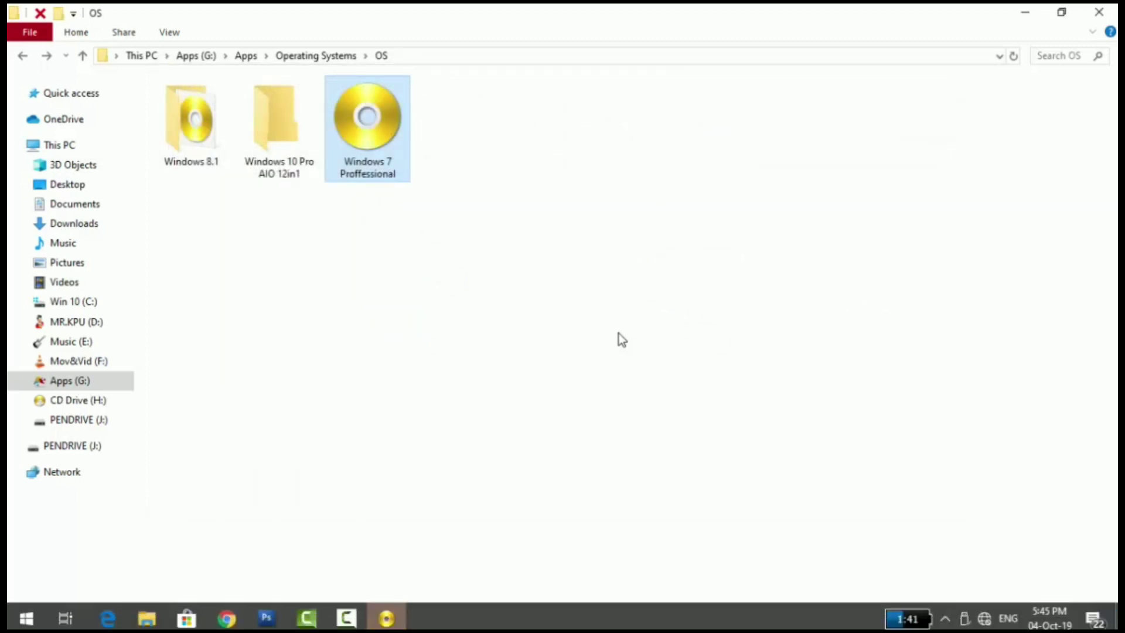
{"action": "left_click", "coordinate": [386, 614]}
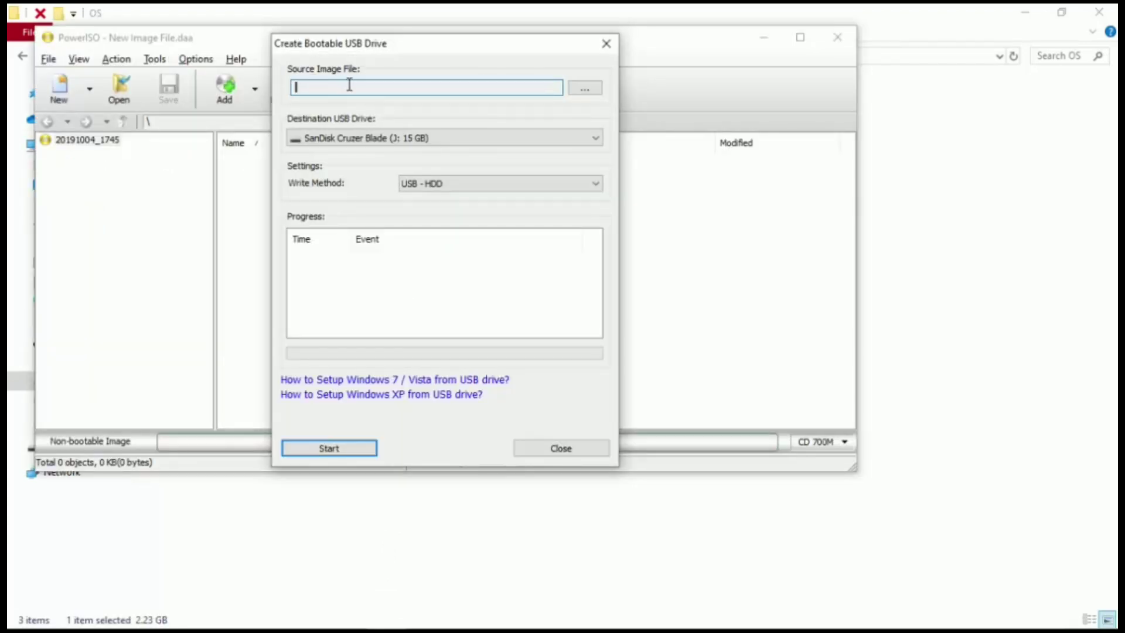
Step: Load Windows 7 Proffessional.iso from the OS folder as the source image file for the bootable drive
{"action": "left_click", "coordinate": [589, 91]}
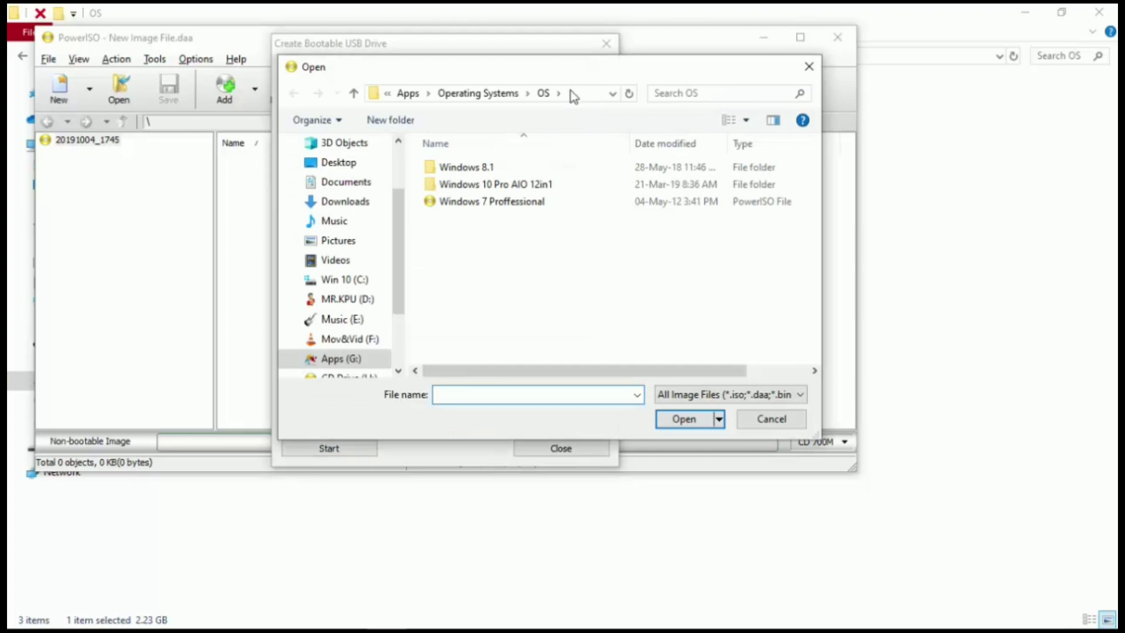
{"action": "left_click", "coordinate": [525, 202]}
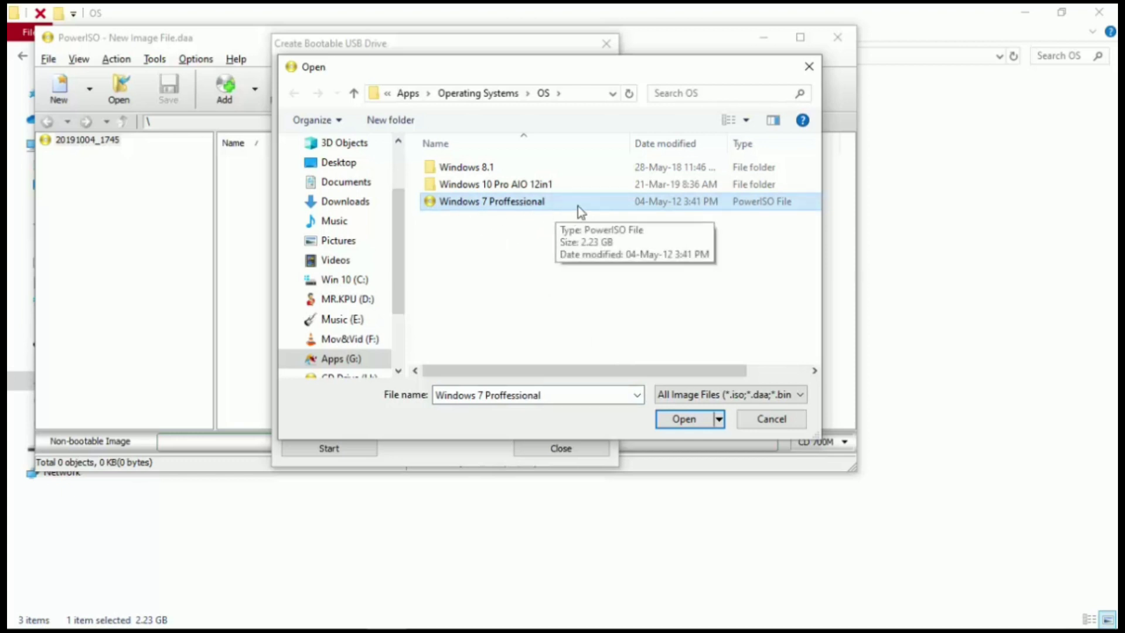
{"action": "left_click", "coordinate": [684, 419]}
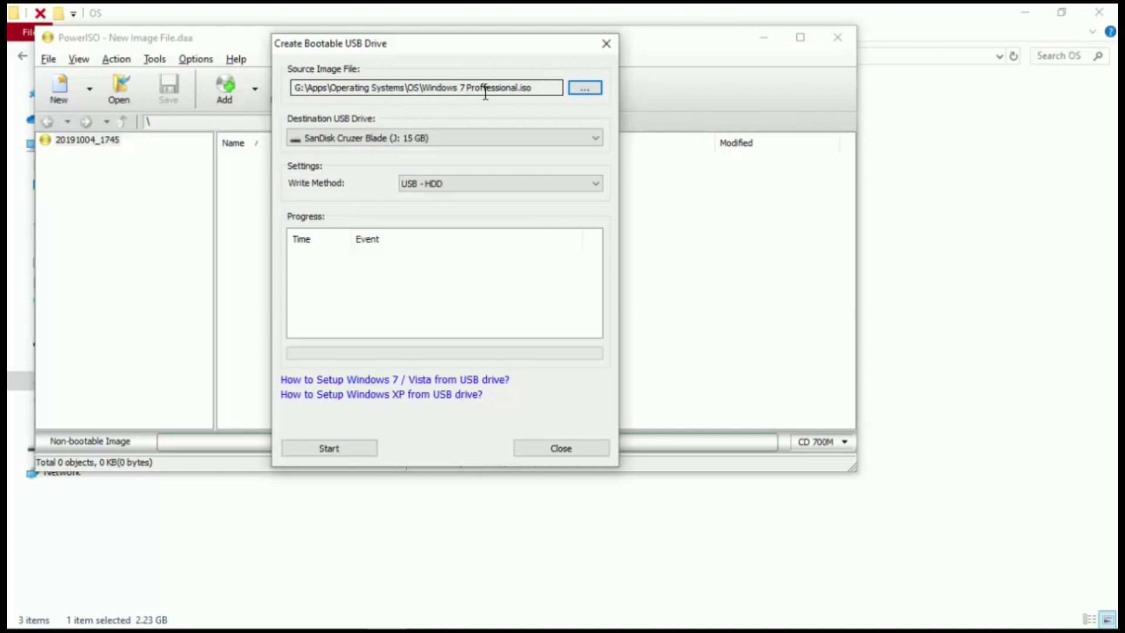
Step: Keep SanDisk Cruzer Blade (J: 15 GB) as the destination and start writing the image, agreeing to overwrite the drive's data
{"action": "left_click", "coordinate": [445, 136]}
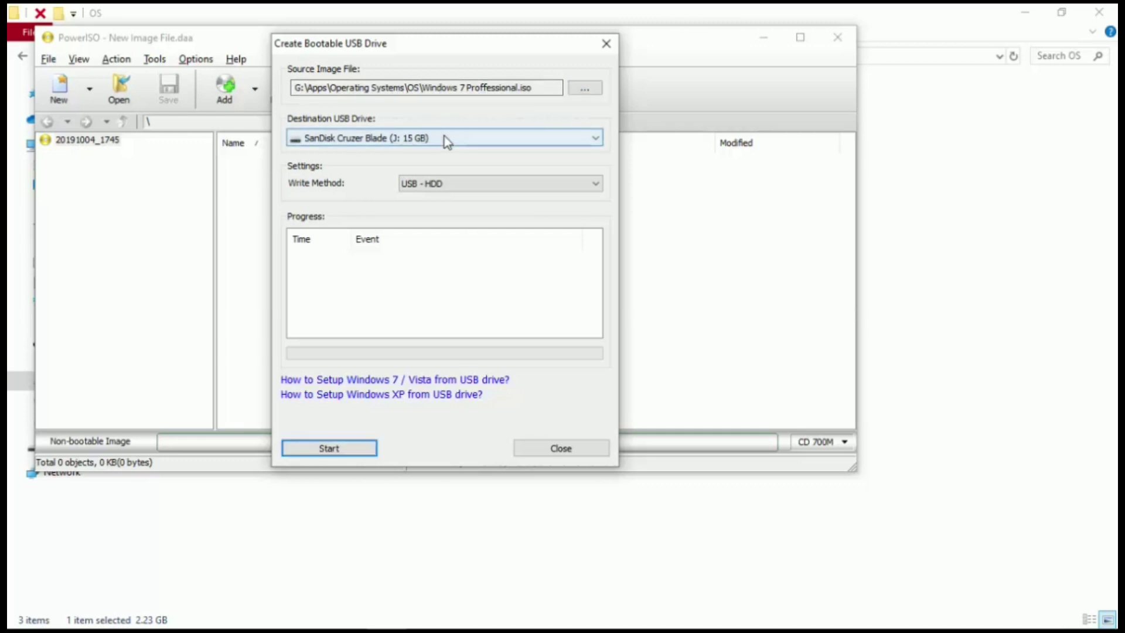
{"action": "left_click", "coordinate": [444, 136]}
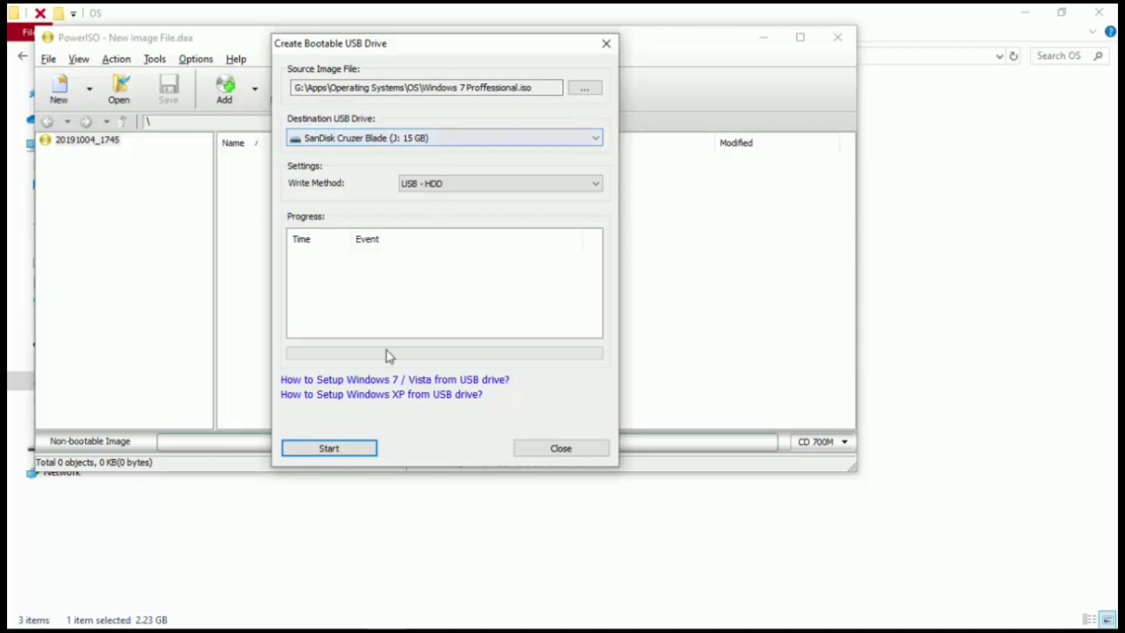
{"action": "left_click", "coordinate": [329, 448]}
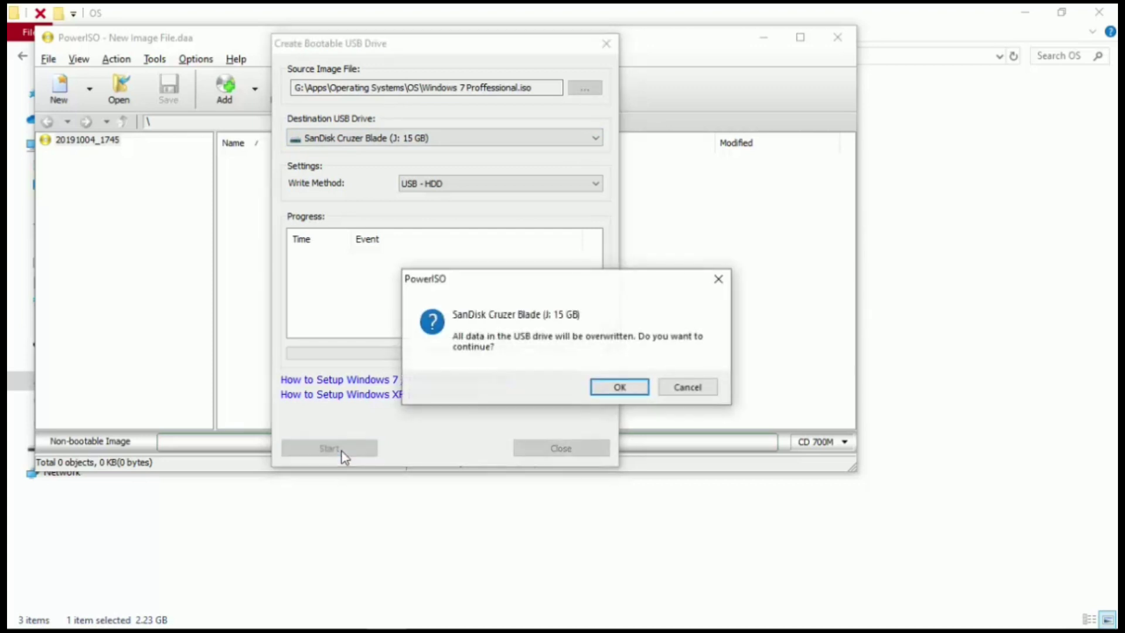
{"action": "left_click", "coordinate": [607, 386]}
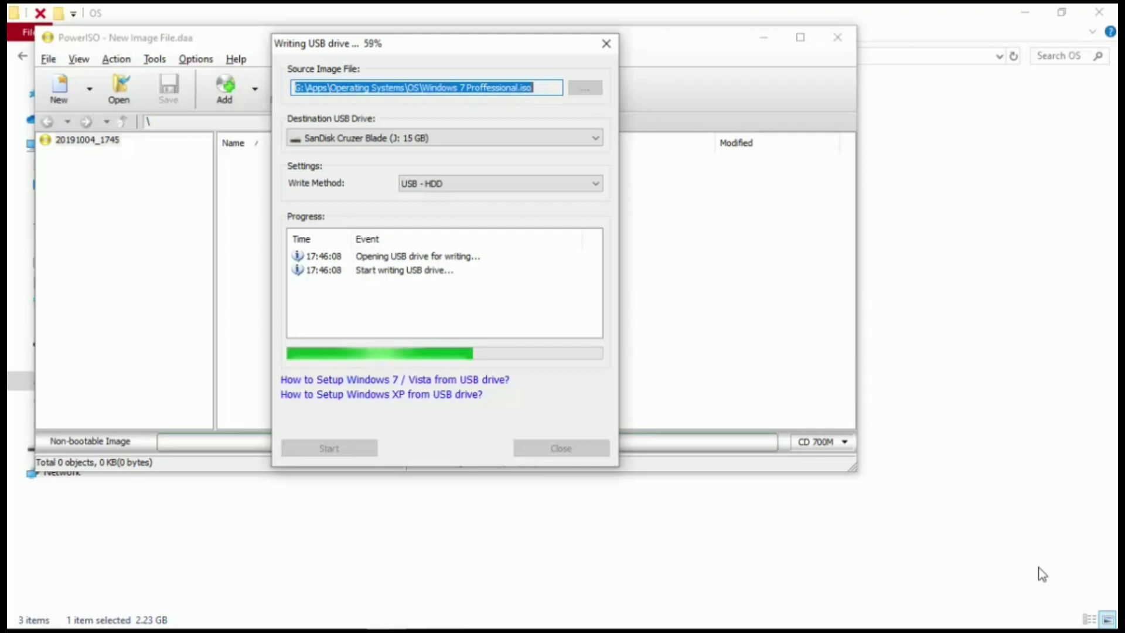
{"action": "mouse_move", "coordinate": [502, 609]}
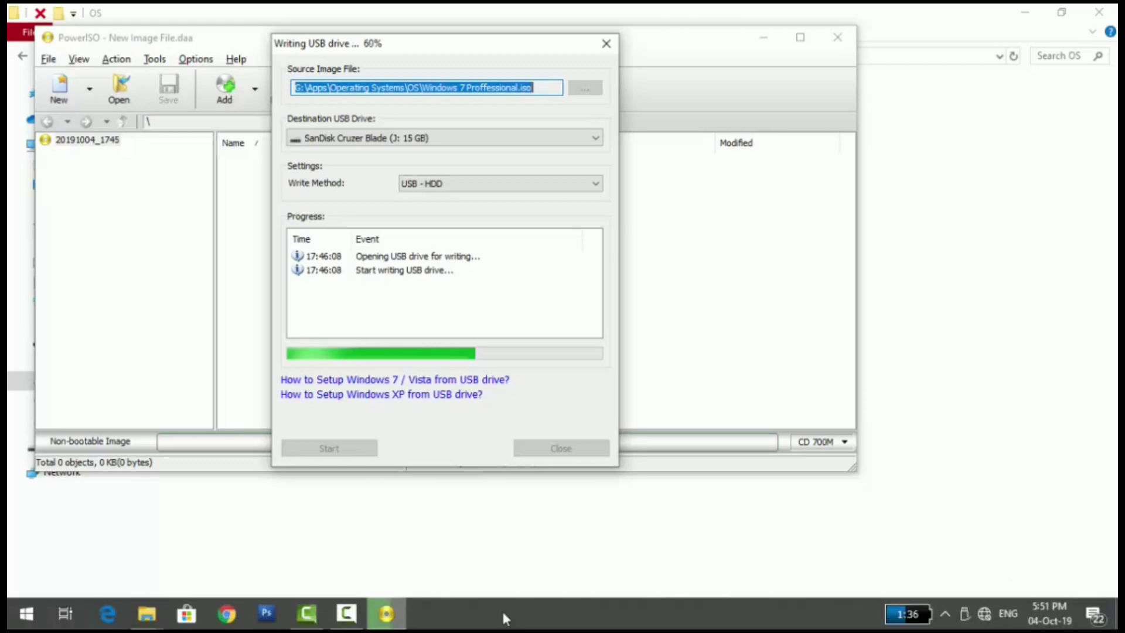
{"action": "left_click", "coordinate": [346, 616]}
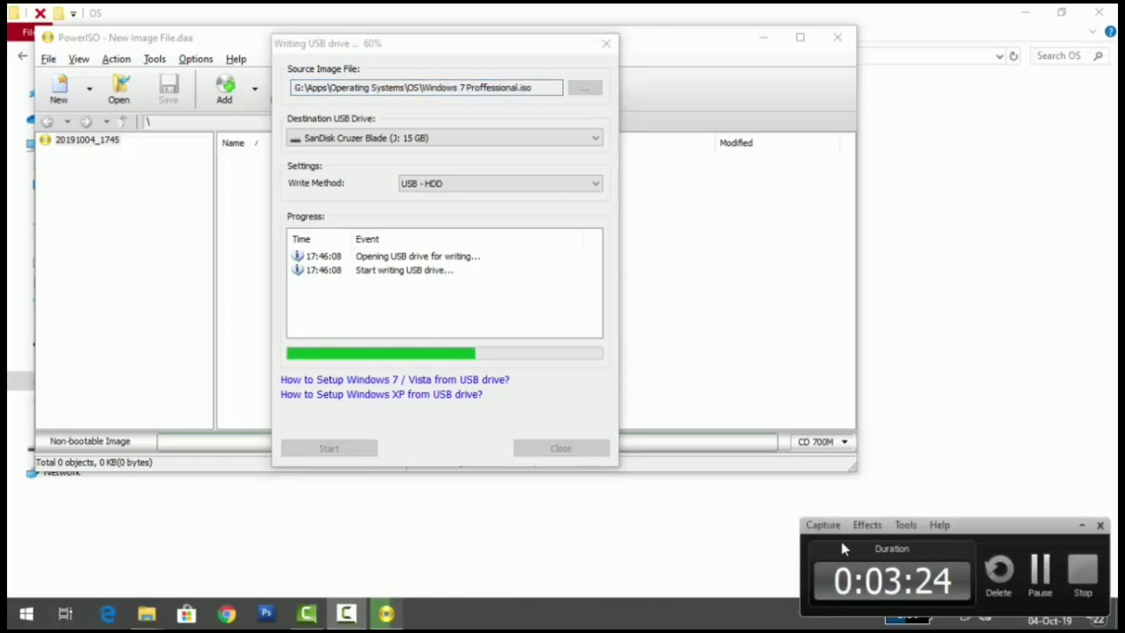
{"action": "left_click", "coordinate": [1041, 579]}
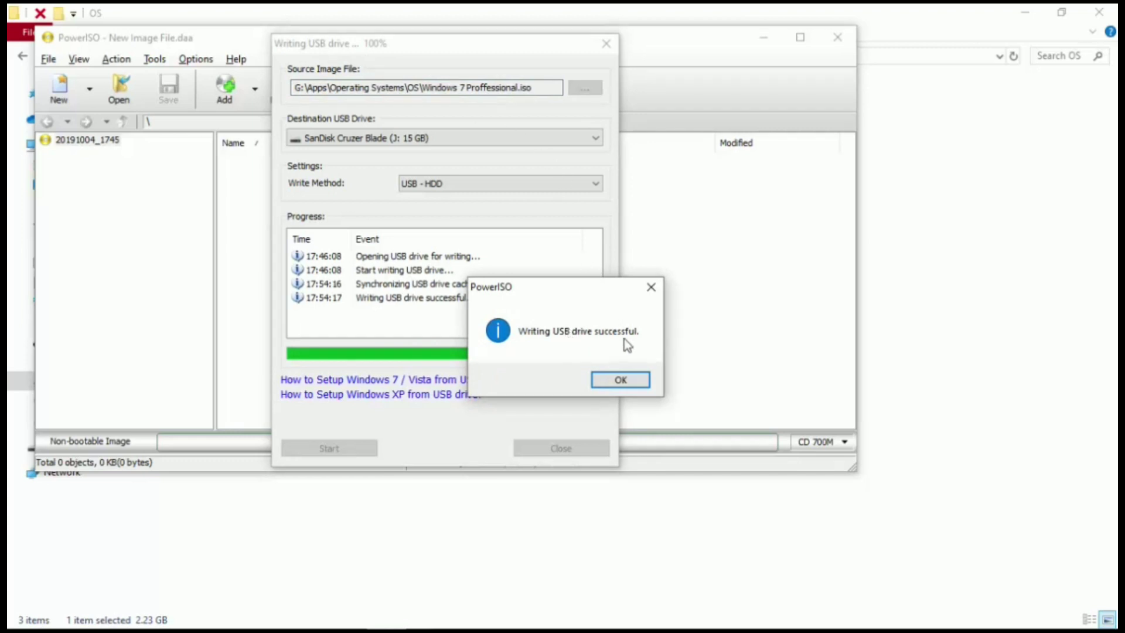
Step: Dismiss the write completion message, then close the Create Bootable USB Drive dialog and PowerISO
{"action": "left_click", "coordinate": [623, 380]}
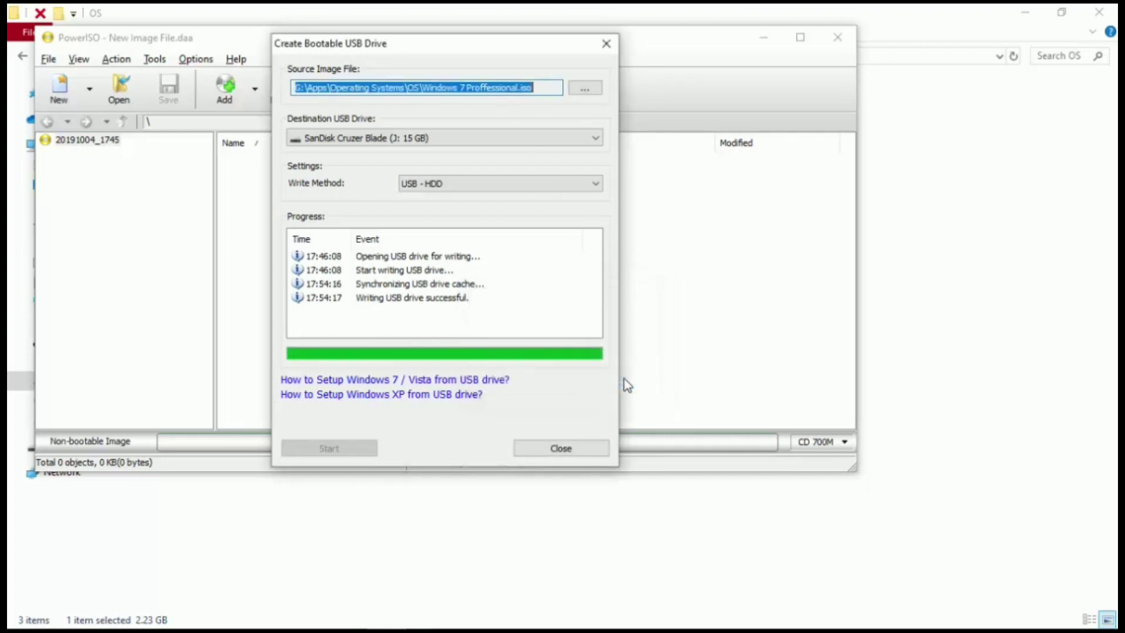
{"action": "left_click", "coordinate": [584, 450]}
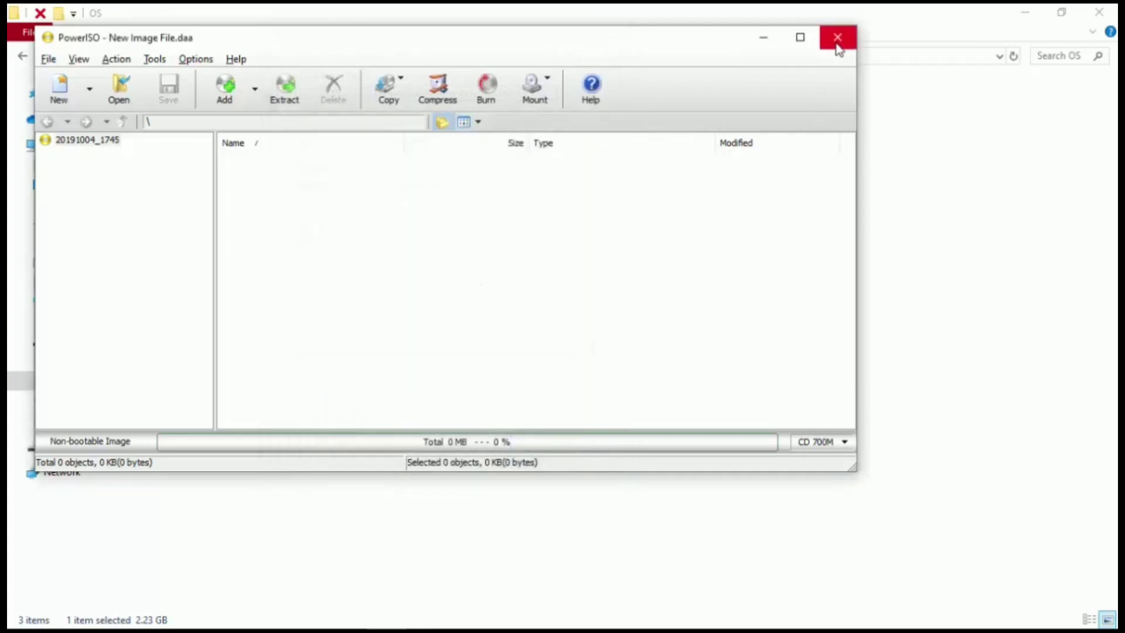
{"action": "left_click", "coordinate": [838, 41]}
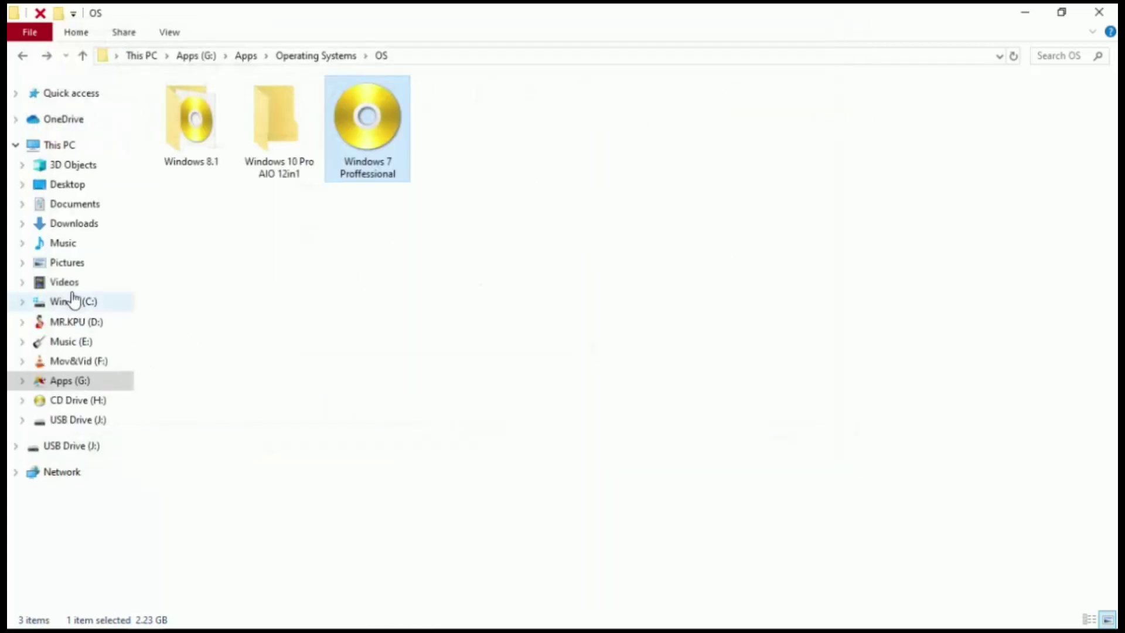
Step: Open USB Drive (J:) from This PC to check the written setup files, and return to This PC
{"action": "left_click", "coordinate": [78, 145]}
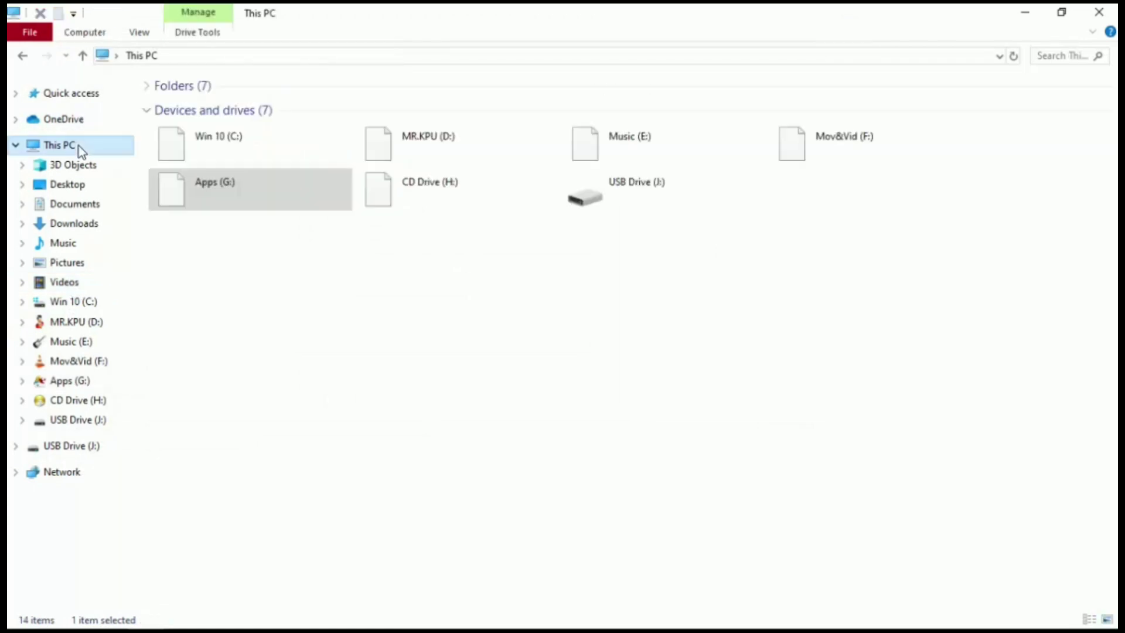
{"action": "double_click", "coordinate": [626, 202]}
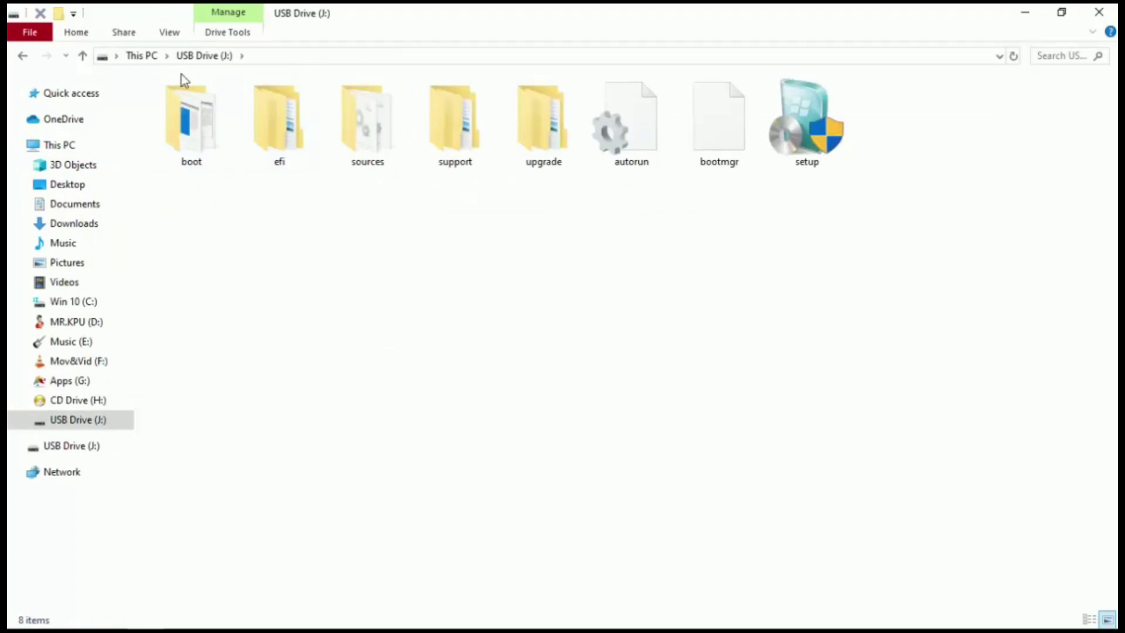
{"action": "left_click", "coordinate": [142, 56]}
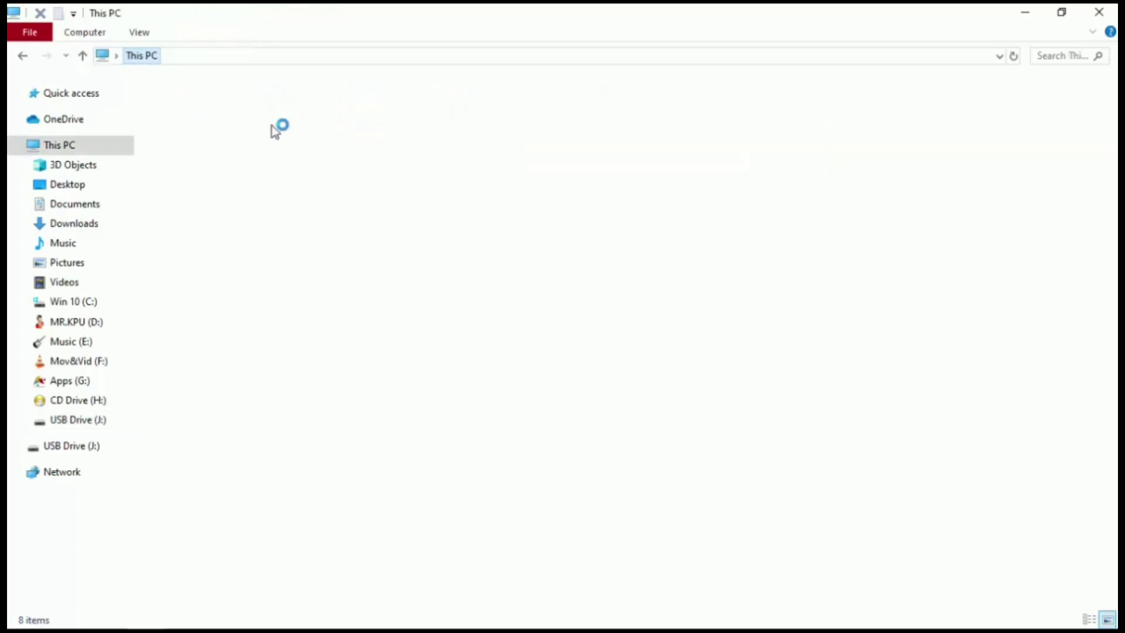